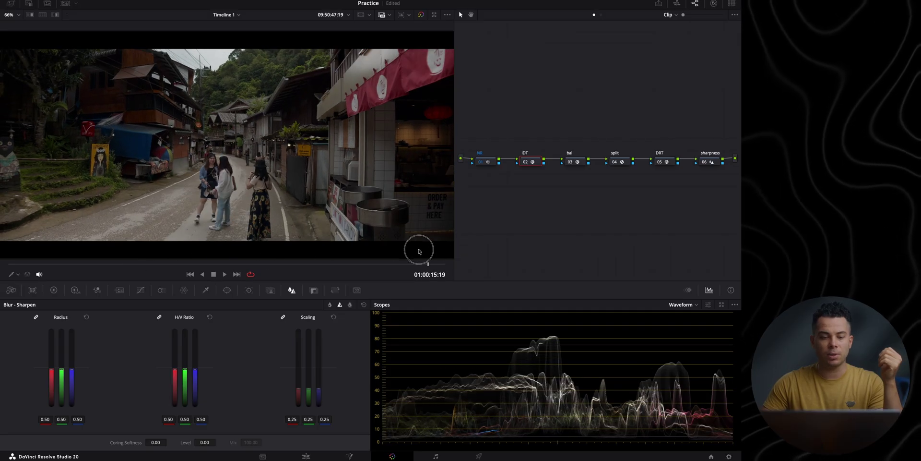
Check the colour management settings and lift the IDT and DRT nodes to inspect their transforms
key("shift+9")
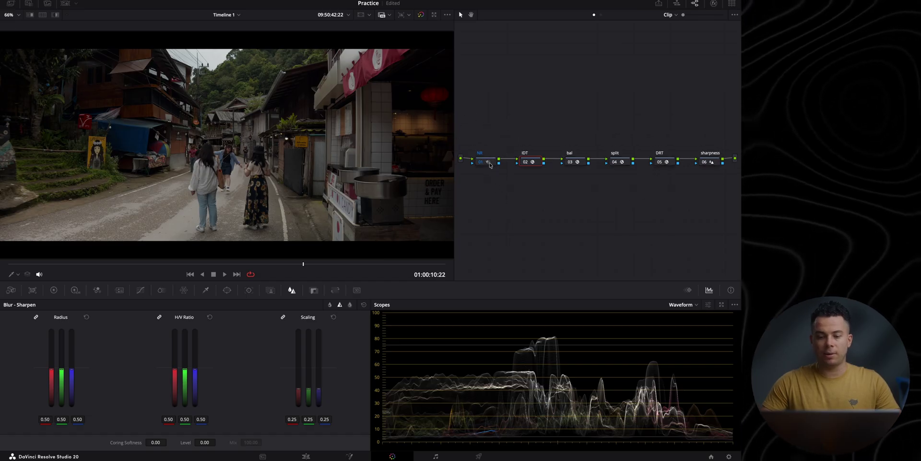
left_click(712, 163)
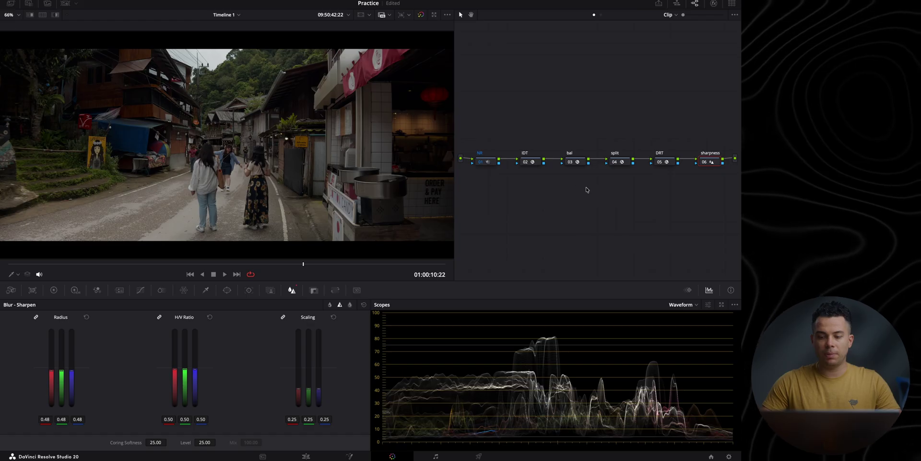
left_click_drag(528, 161, 502, 117)
left_click_drag(665, 162, 586, 113)
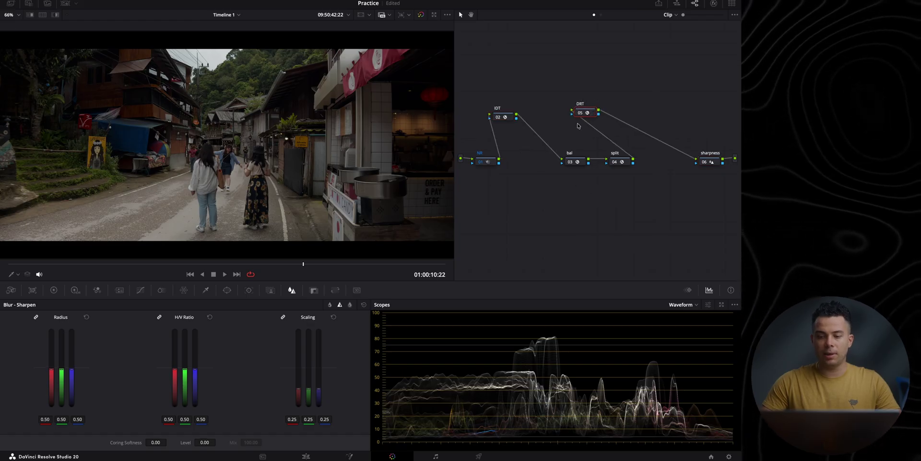
left_click(509, 118)
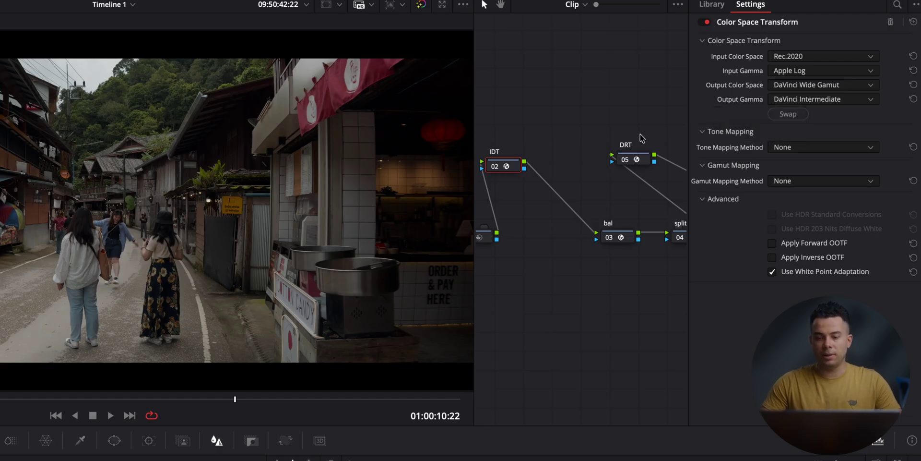
left_click(635, 161)
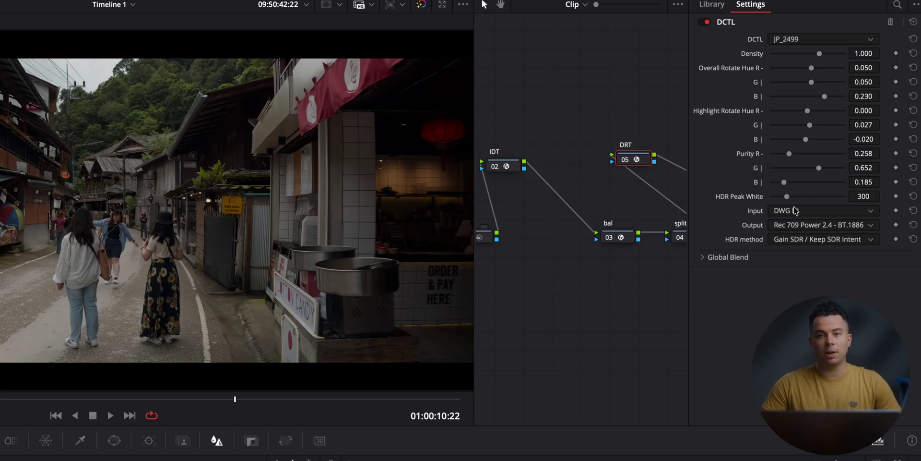
left_click(804, 226)
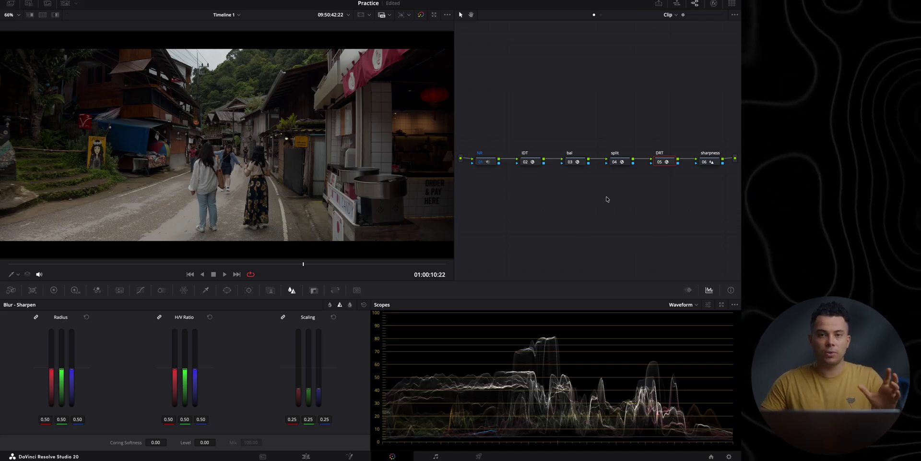
Raise the bal node above the row and load the PixelTools_PrimeGrade_Mac_v1.2.0 DCTL
left_click_drag(581, 166, 570, 134)
left_click(714, 3)
left_click(683, 37)
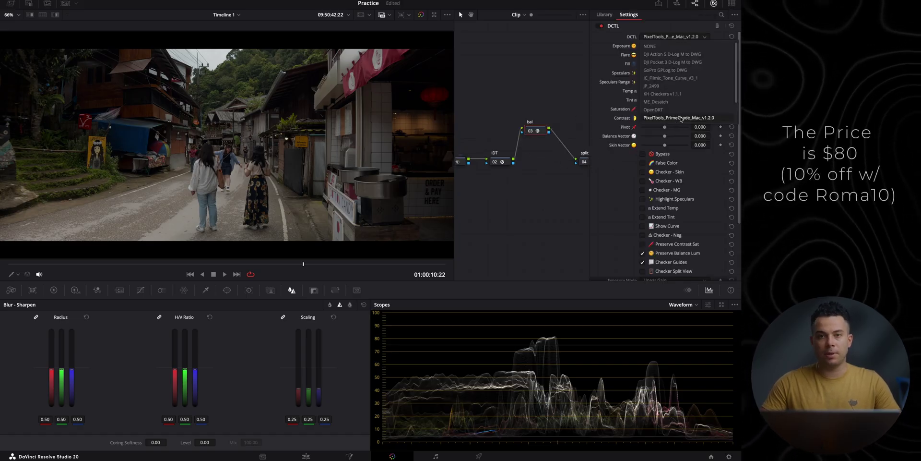
left_click(727, 8)
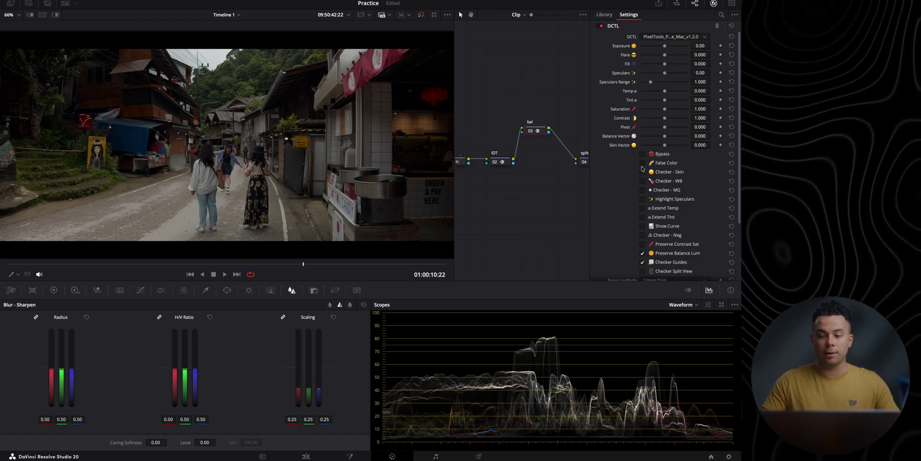
Preview False Color, Checker - Skin, Checker - WB and Highlight Speculars, then enable Show Curve
left_click(643, 163)
left_click(642, 165)
left_click(642, 165)
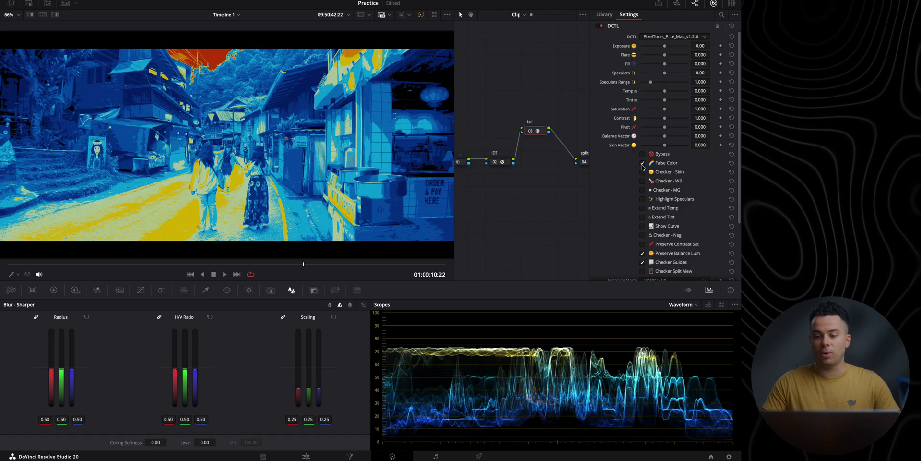
left_click(643, 165)
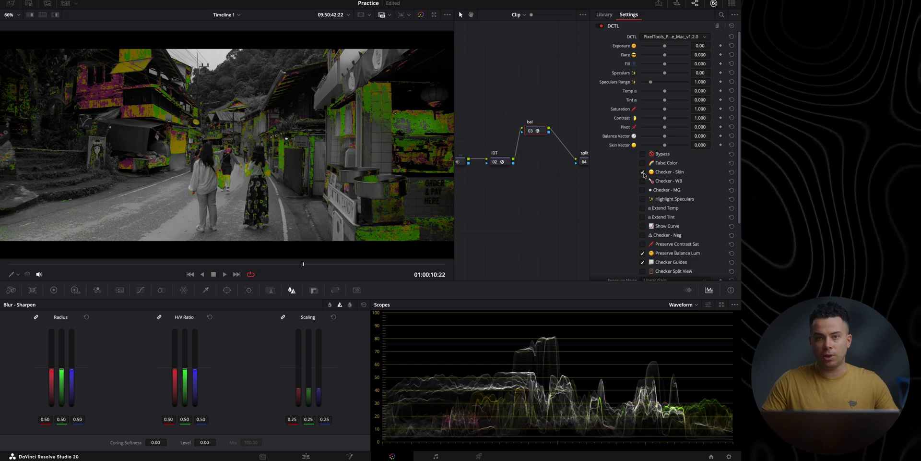
left_click(643, 172)
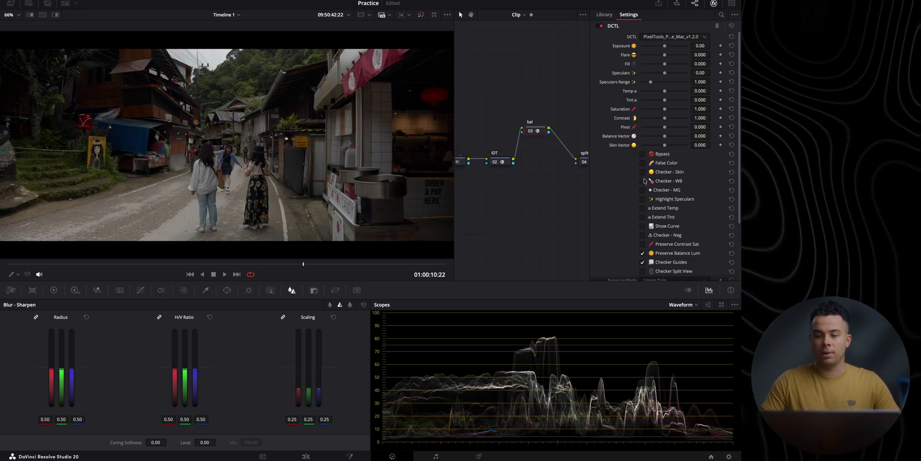
left_click(643, 180)
left_click(643, 180)
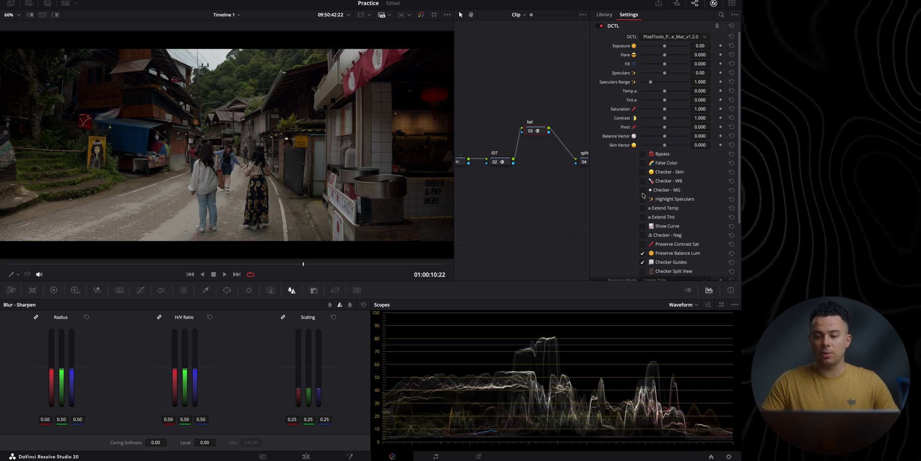
left_click(644, 199)
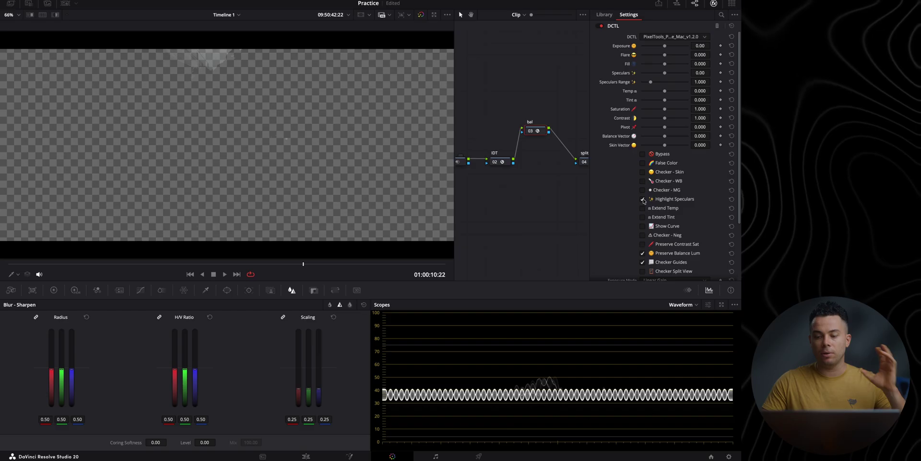
left_click(644, 199)
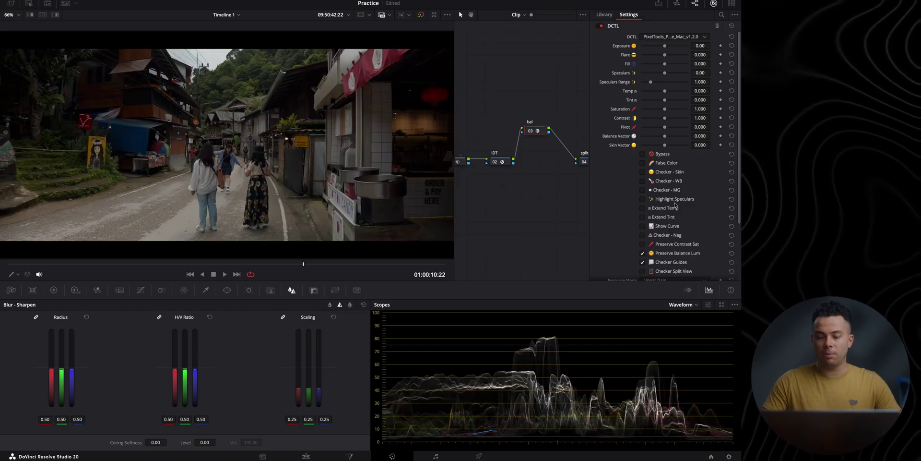
left_click(642, 226)
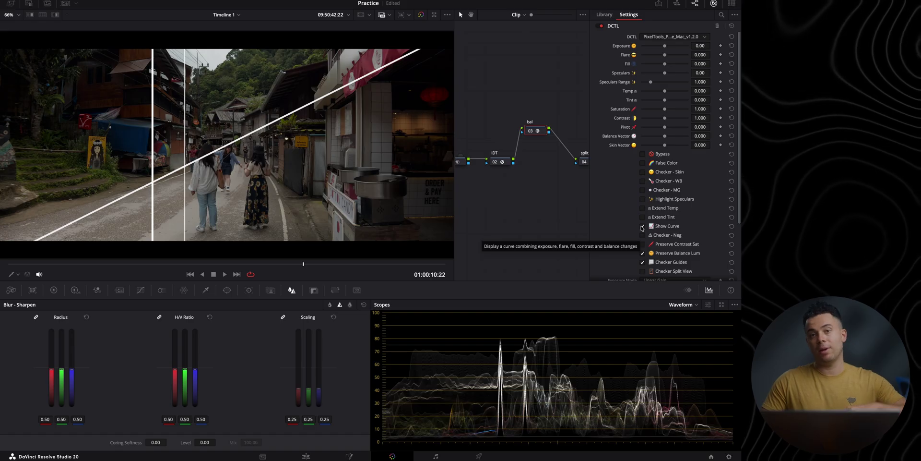
Turn off Show Curve, keep Exposure Mode on Linear Gain after trying Gain, and keep Saturation Subtractive
left_click(642, 226)
scroll(648, 216, "down", 3)
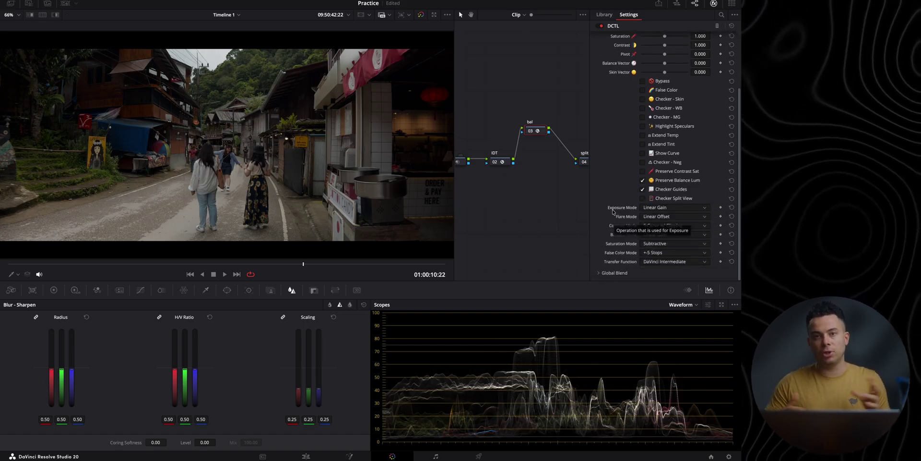
left_click(653, 208)
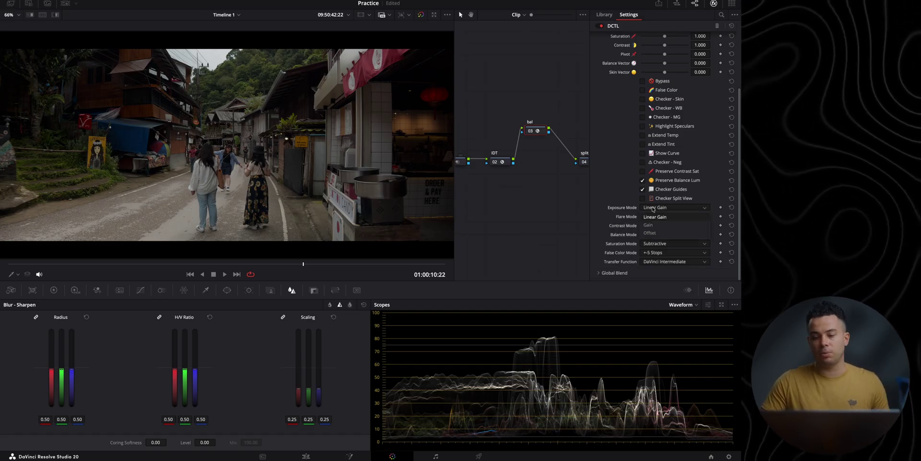
left_click(658, 224)
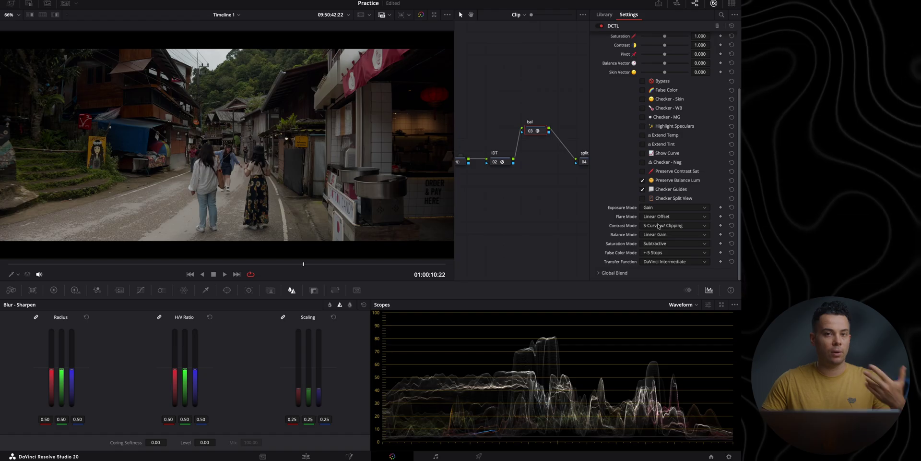
left_click(658, 207)
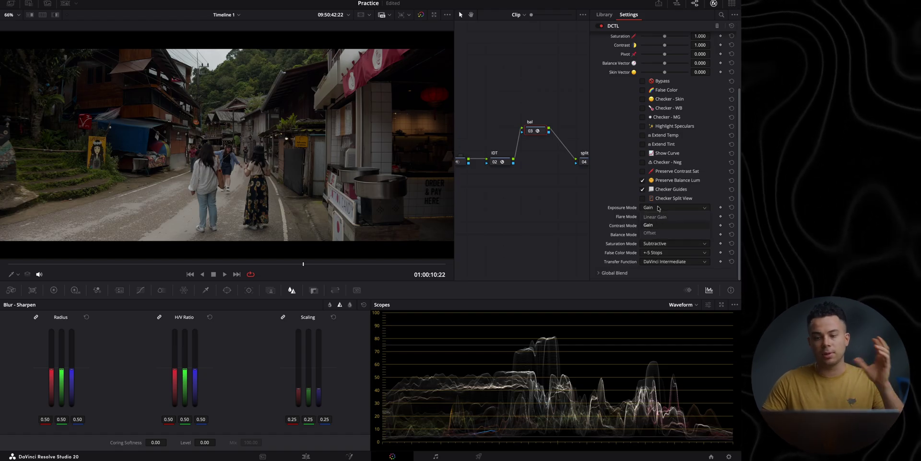
left_click(658, 217)
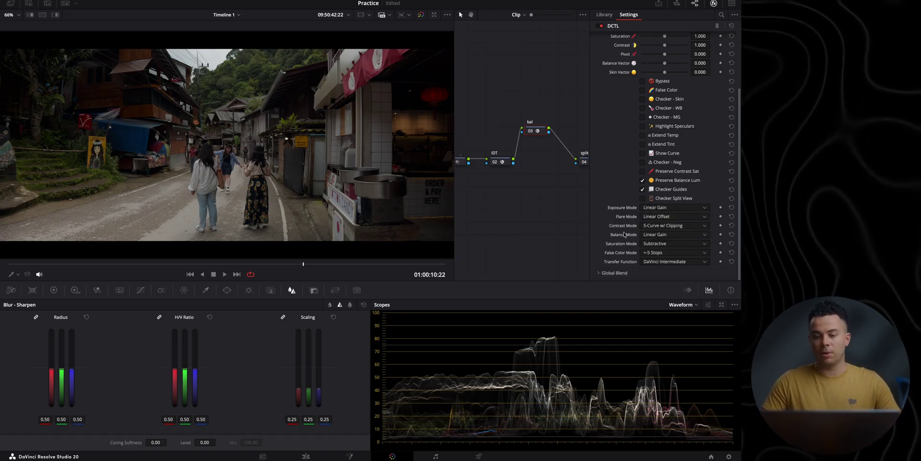
left_click(654, 244)
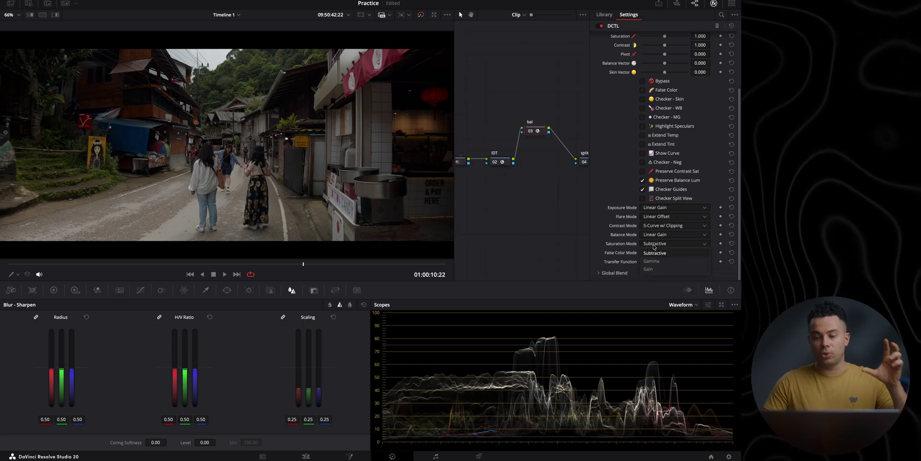
left_click(655, 253)
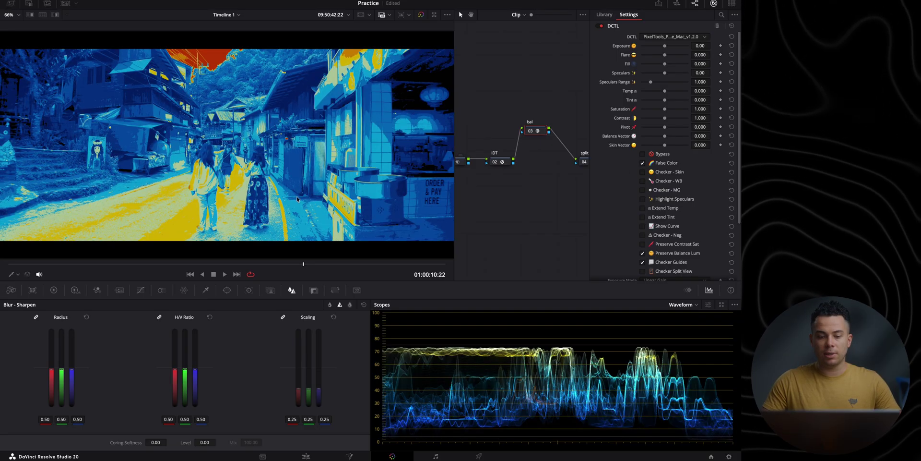
Move to a frame around 11 seconds, set exposure to 0.55, and turn False Color off
scroll(267, 174, "up", 6)
left_click_drag(247, 262, 315, 266)
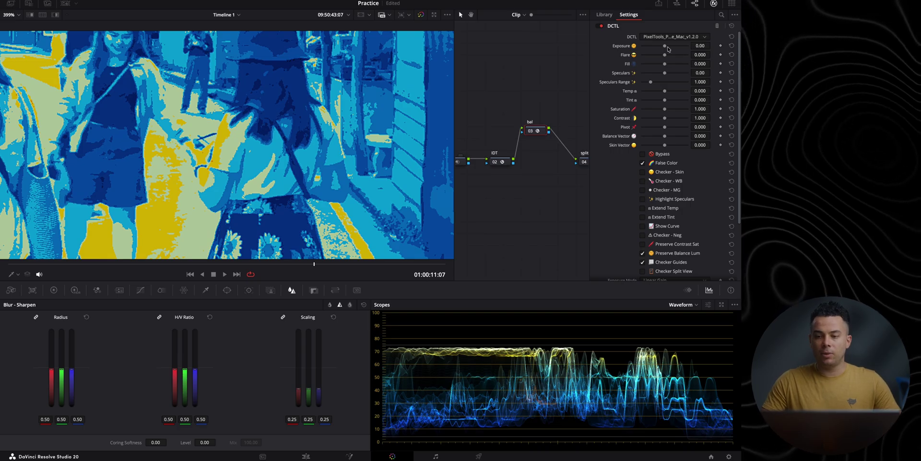
left_click_drag(665, 46, 669, 47)
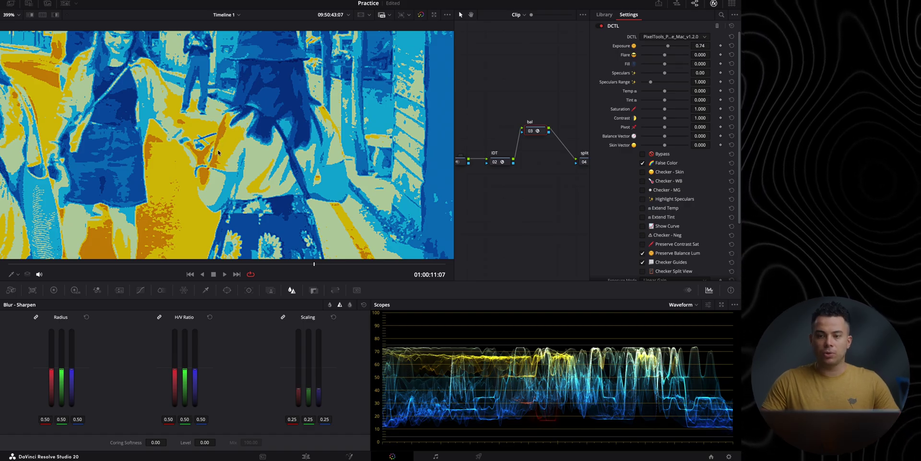
left_click_drag(668, 47, 668, 48)
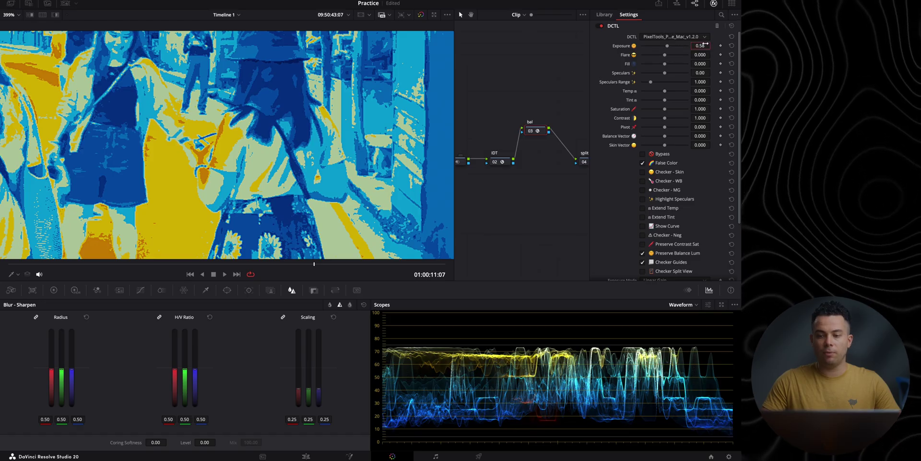
left_click_drag(704, 44, 706, 44)
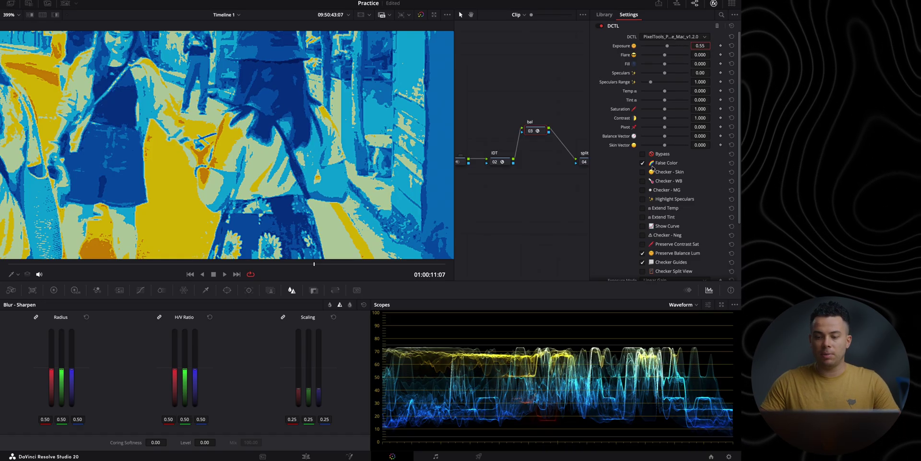
left_click(642, 163)
Compare the grade with Bypass, raise Contrast to 1.075, and review the Transfer Function options
key("shift+z")
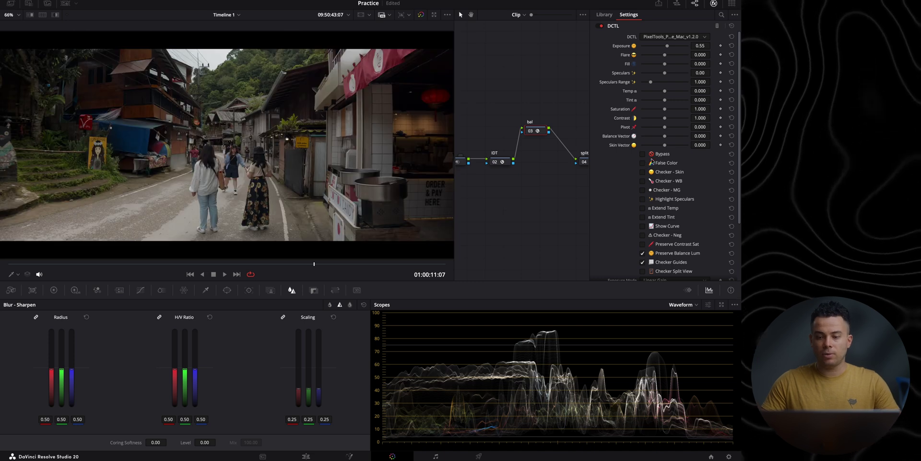
left_click(642, 154)
left_click(643, 154)
left_click(642, 154)
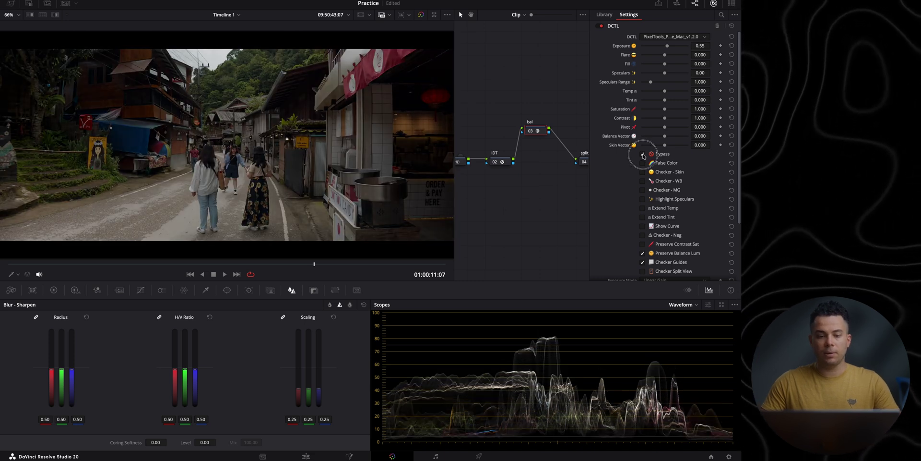
left_click(642, 154)
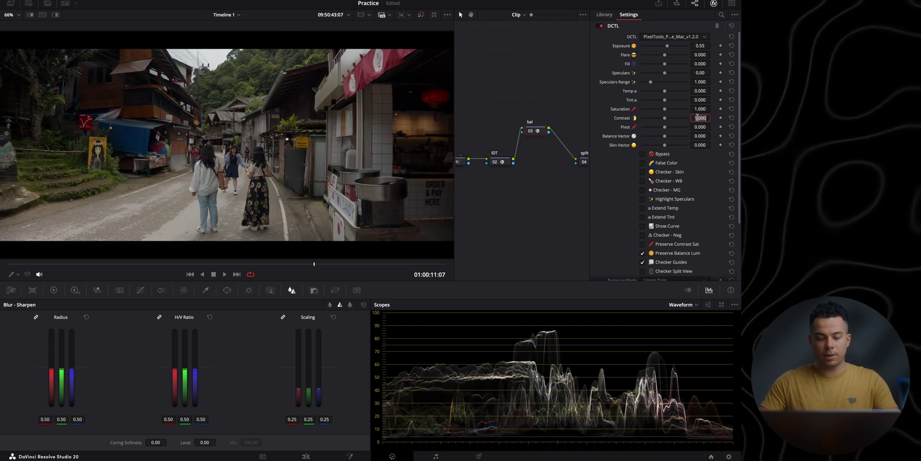
key("Return")
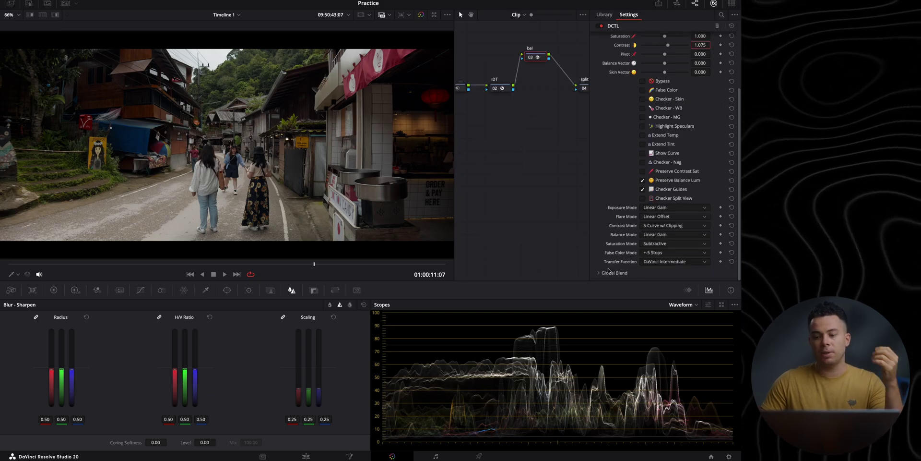
left_click(665, 263)
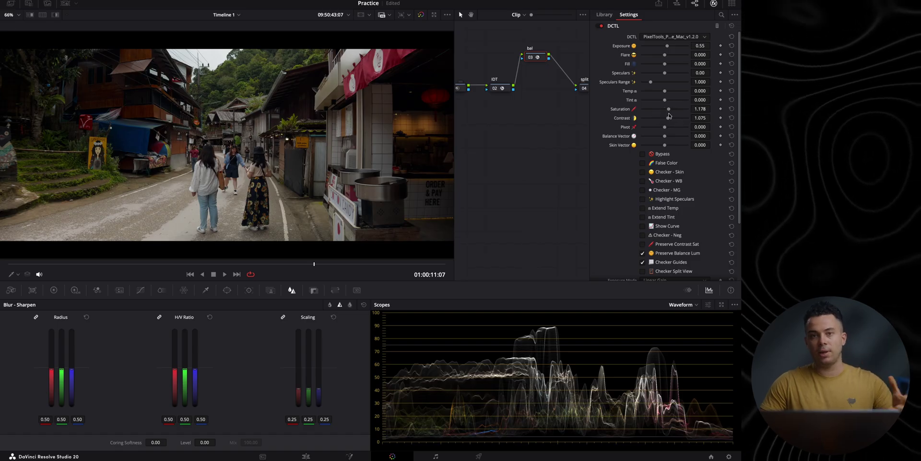
Lower Saturation to 1.125 and push Flare up to 1.000
left_click_drag(669, 111, 666, 110)
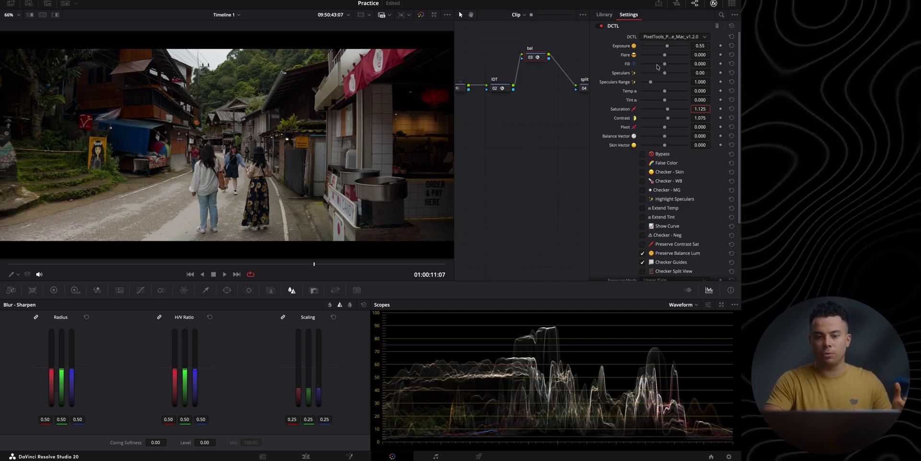
left_click_drag(663, 57, 698, 65)
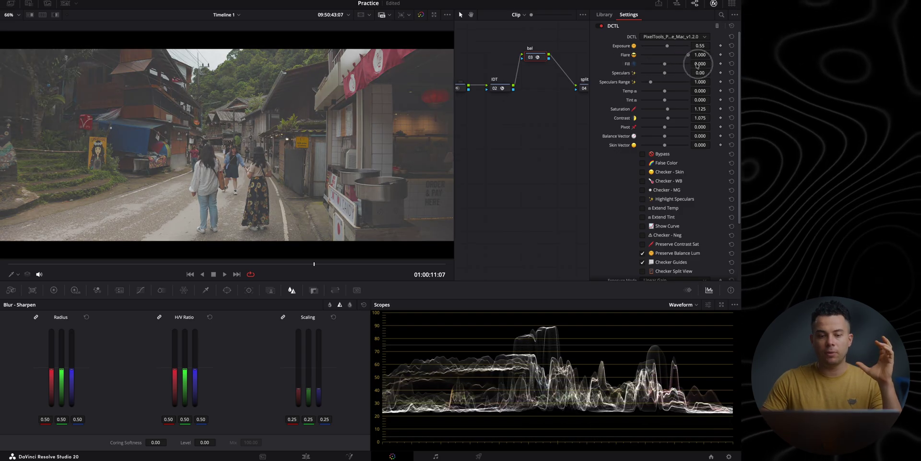
Reset Flare to -0.015, set Fill to 0.25 after testing it, and enable Highlight Speculars
left_click(731, 55)
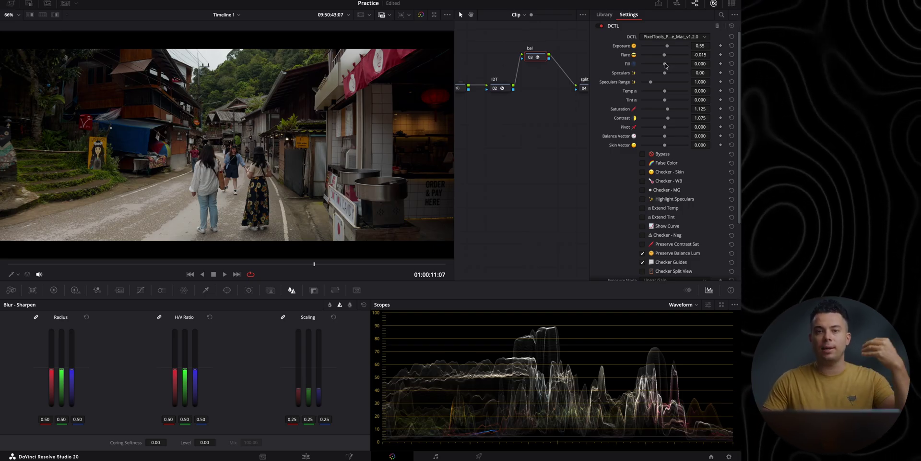
left_click_drag(665, 64, 636, 70)
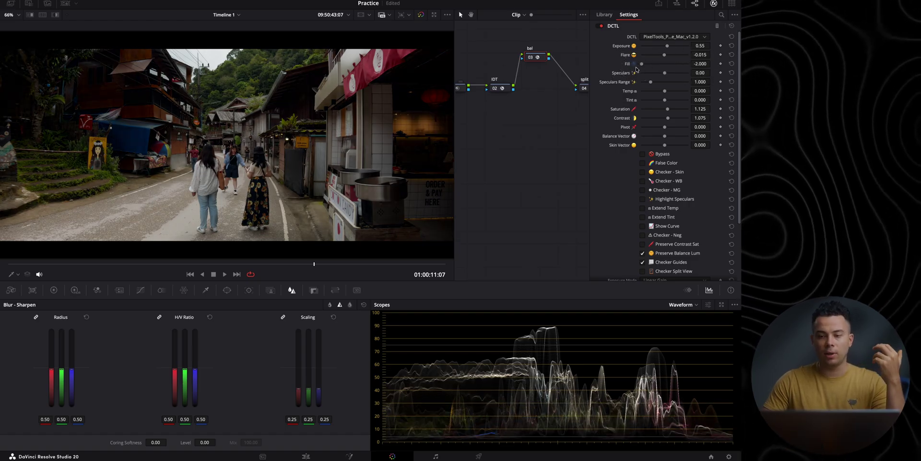
left_click(731, 63)
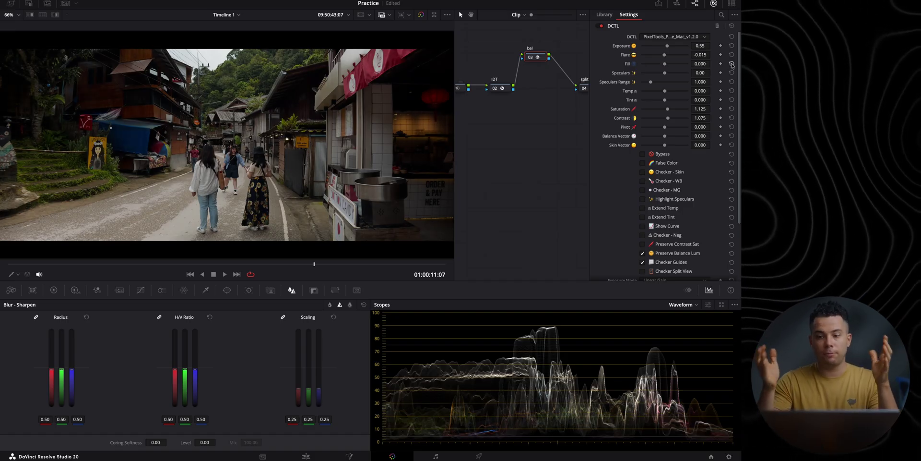
left_click_drag(665, 64, 670, 67)
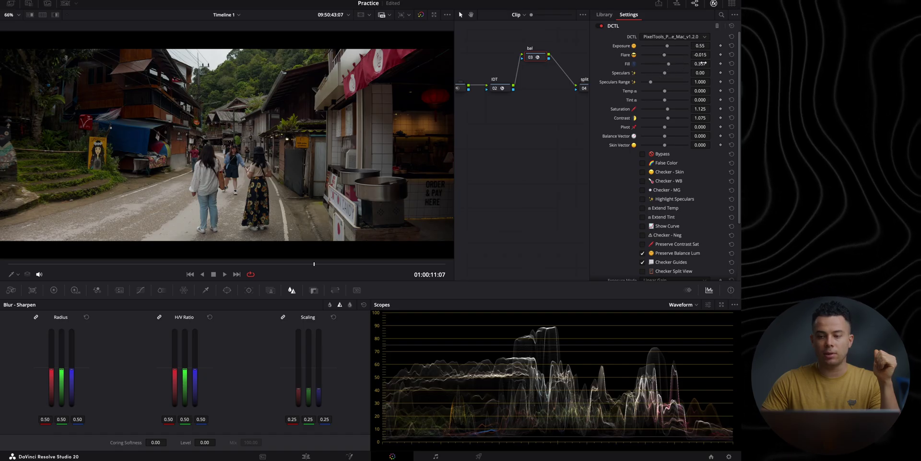
type("0.25")
key("Return")
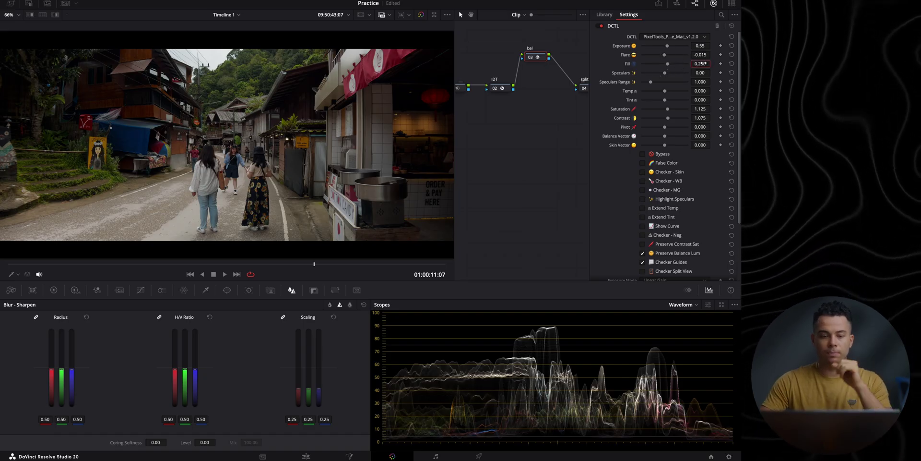
left_click(642, 199)
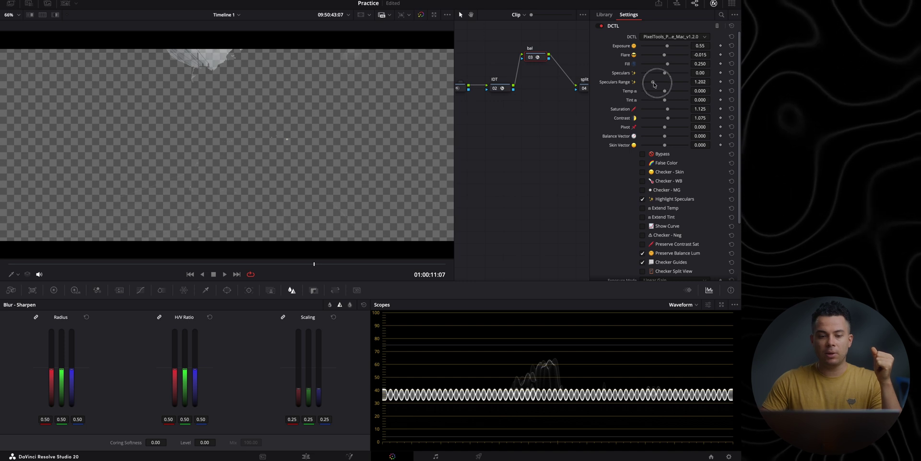
Narrow Specular Range to 0.078, hide the specular overlay, and enter Speculars -0.5
left_click_drag(654, 84, 640, 89)
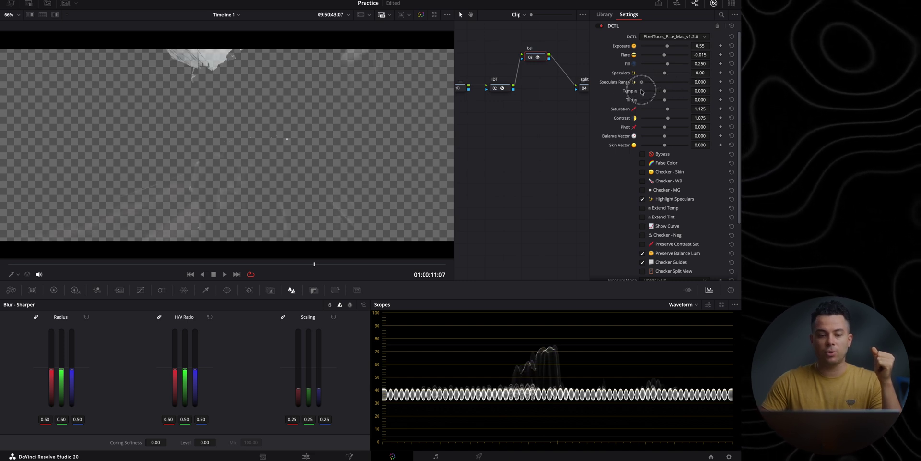
left_click(642, 200)
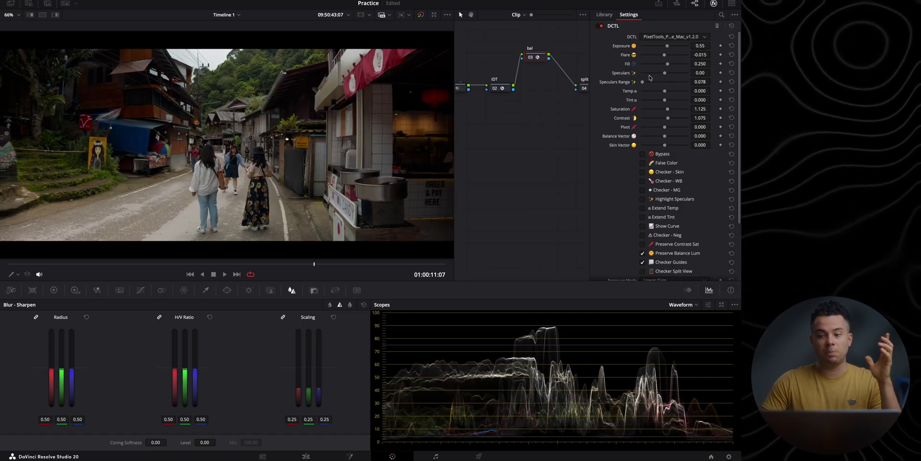
mouse_move(667, 76)
left_mouse_down()
mouse_move(615, 72)
mouse_move(694, 76)
mouse_move(665, 75)
left_mouse_up()
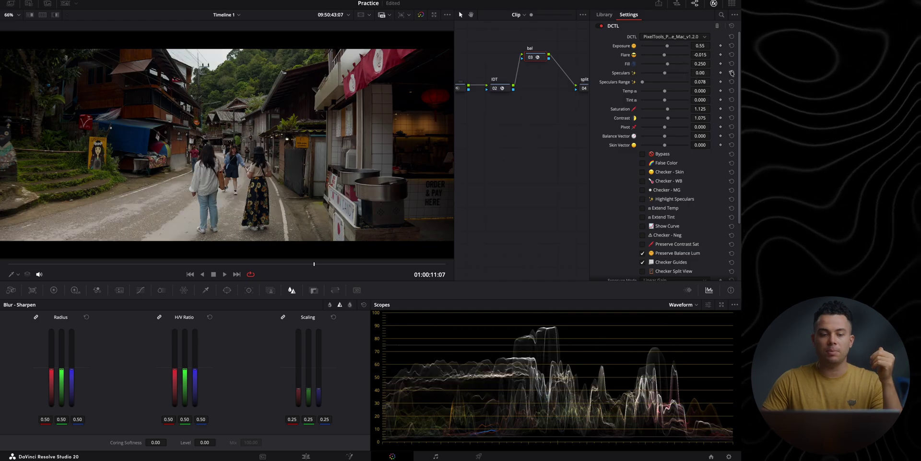
scroll(198, 82, "up", 4)
left_click_drag(199, 83, 268, 116)
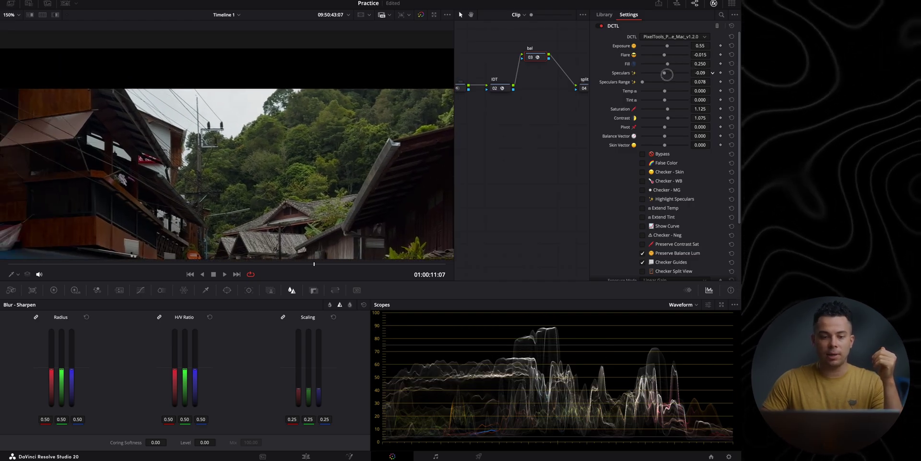
left_click_drag(705, 73, 665, 76)
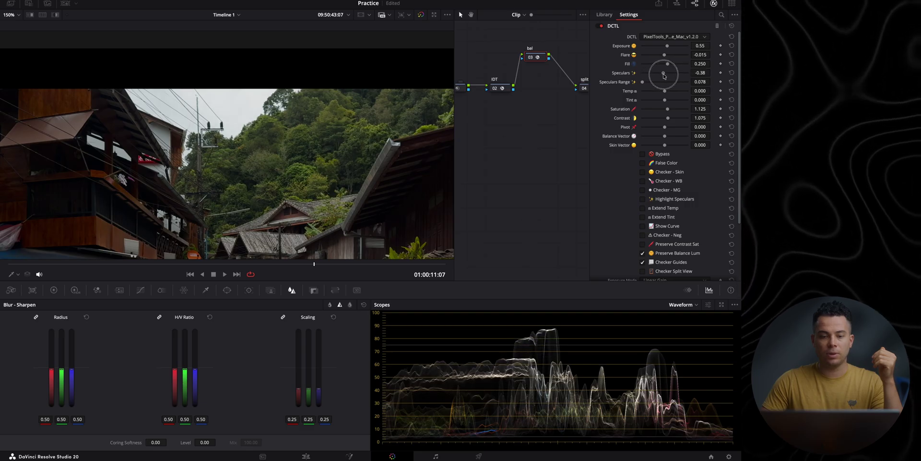
double_click(700, 72)
type("-0")
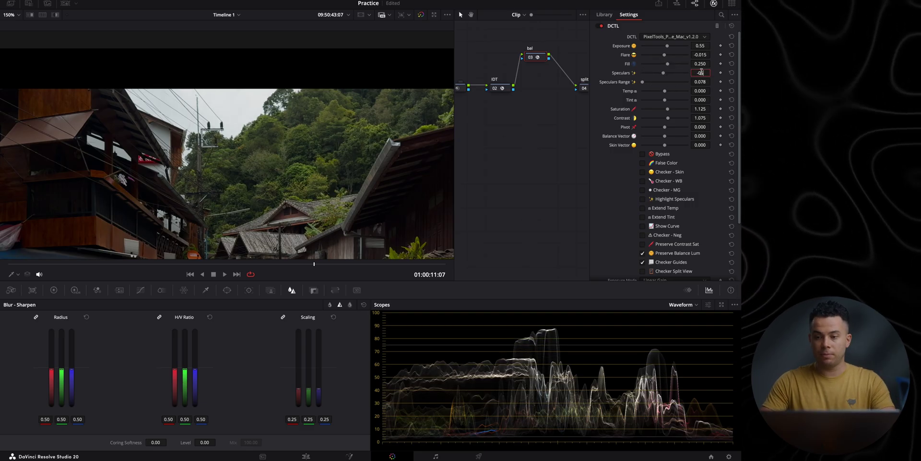
type(".5")
key("shift+z")
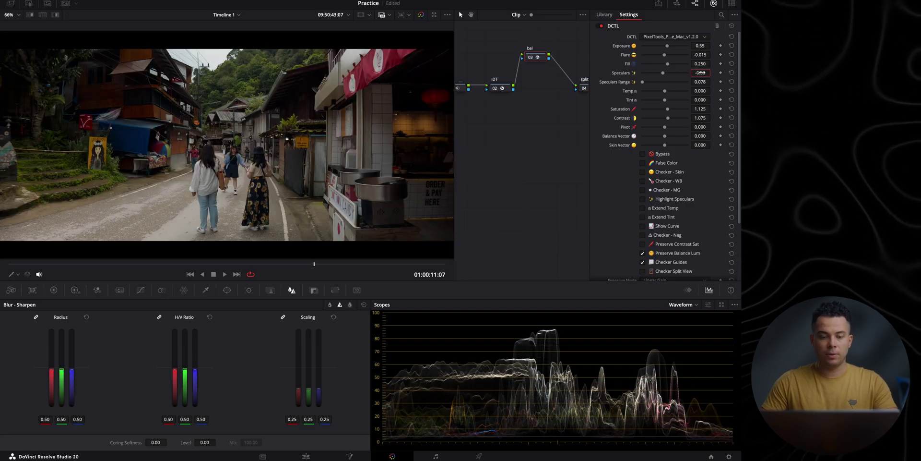
key("Return")
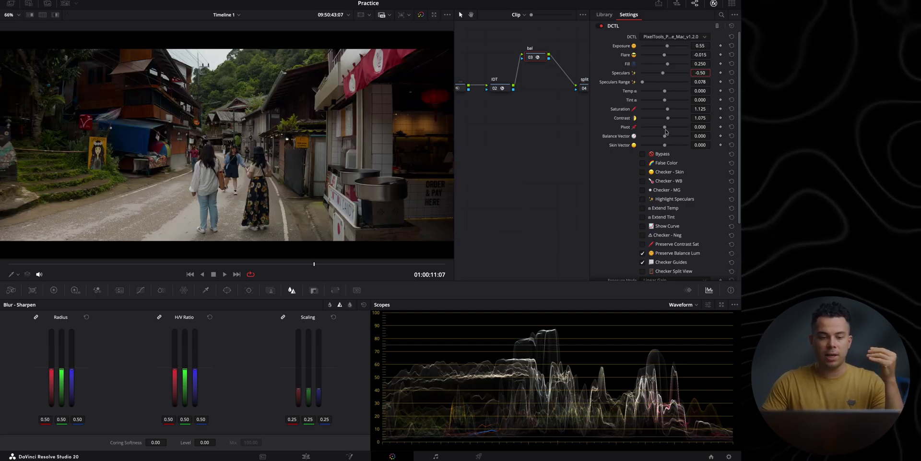
Enable Checker - WB and make a first pass on Temp and Tint
scroll(213, 179, "up", 6)
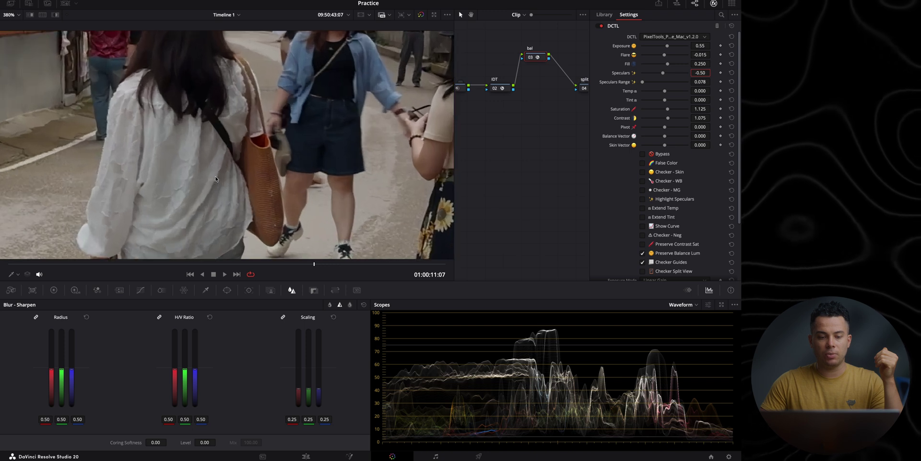
scroll(206, 140, "down", 3)
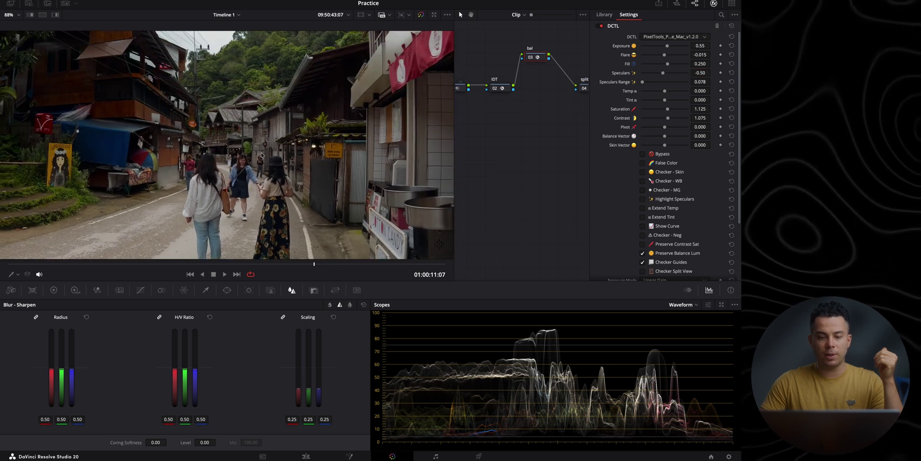
scroll(417, 153, "up", 4)
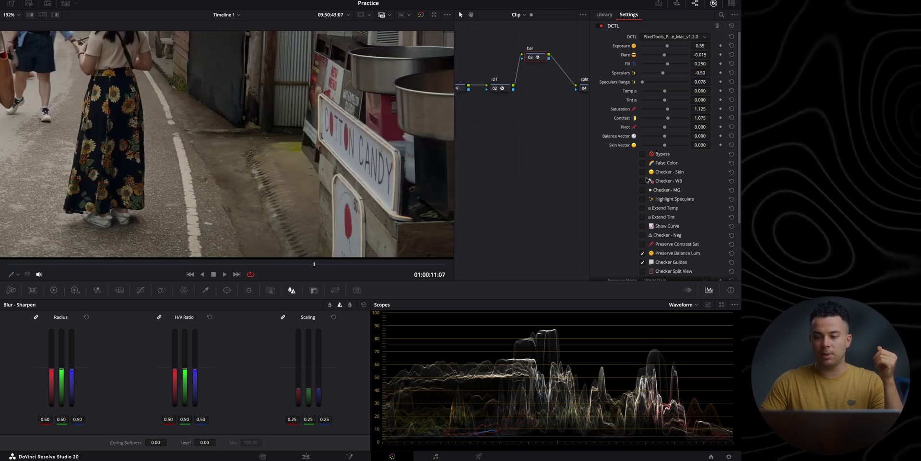
left_click(643, 181)
left_click_drag(697, 91, 702, 91)
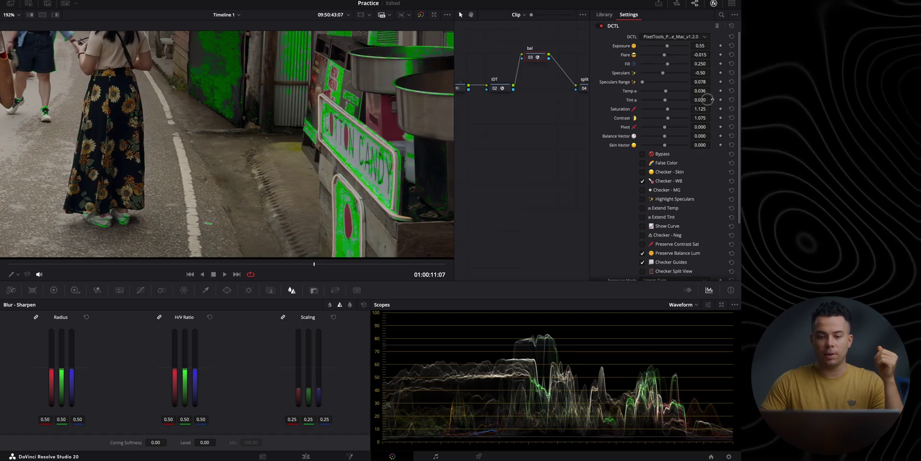
left_click_drag(708, 99, 686, 101)
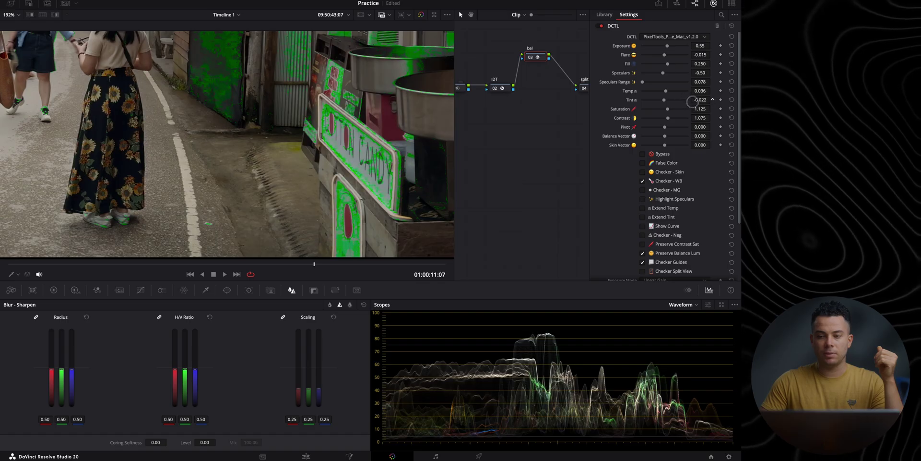
key("shift+z")
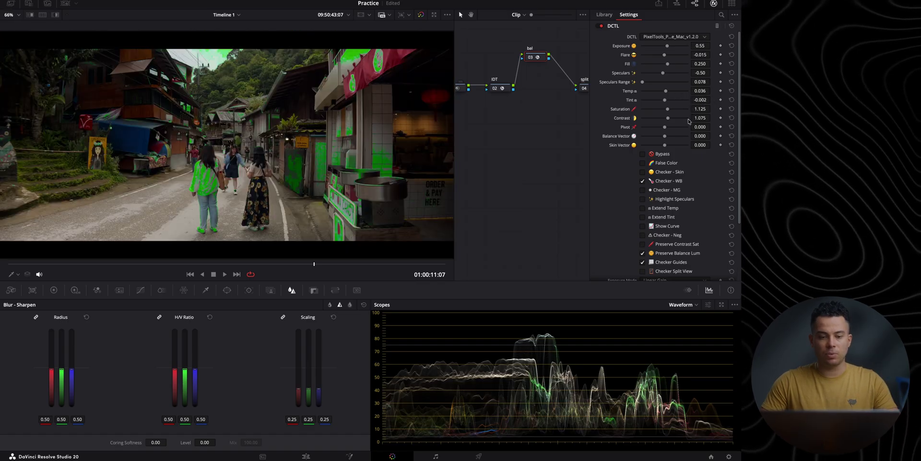
Compare with the checker off and on, then set Temp to -0.025 and Tint to 0.025
left_click(643, 182)
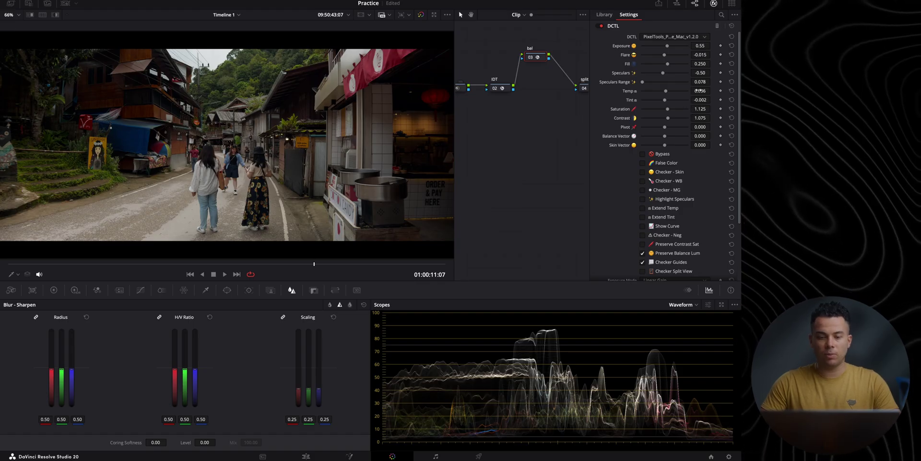
left_click(642, 182)
scroll(195, 175, "up", 8)
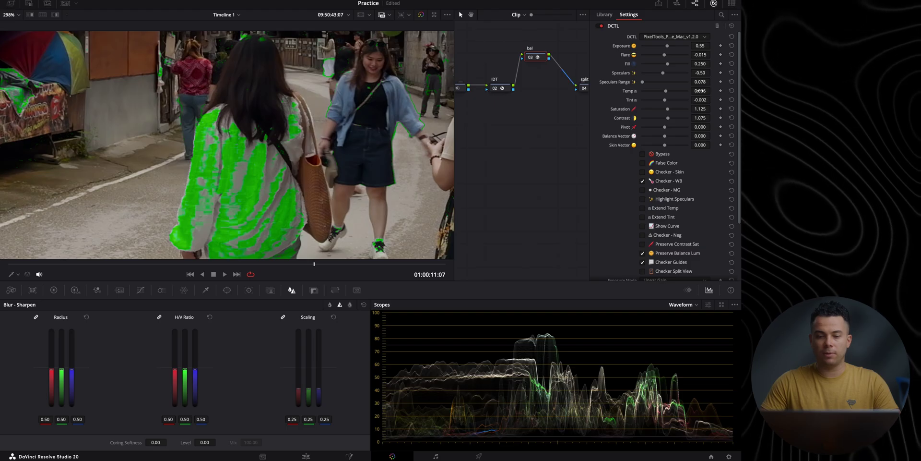
left_click_drag(700, 91, 675, 94)
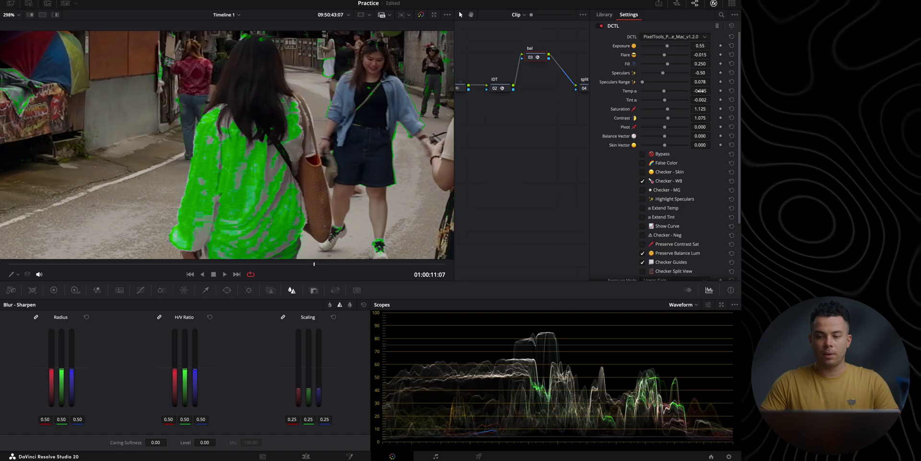
mouse_move(700, 91)
left_mouse_down()
mouse_move(681, 100)
mouse_move(710, 100)
left_mouse_up()
key("shift+z")
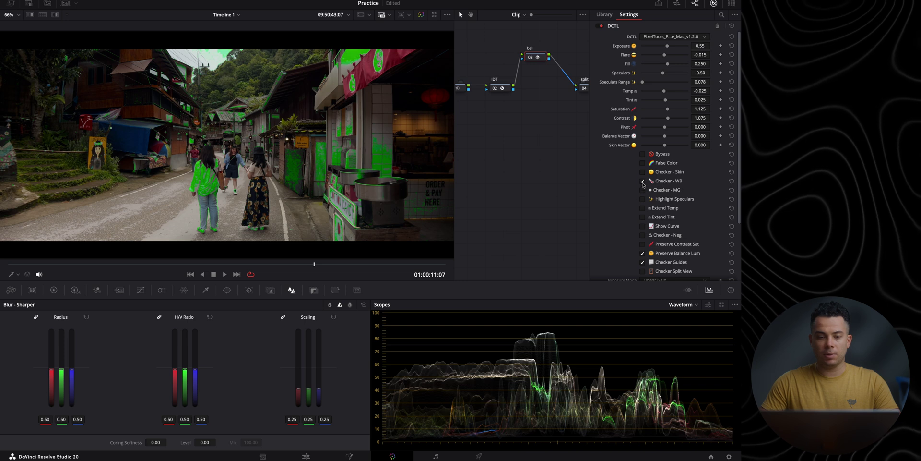
Hide the Checker - WB overlay and toggle bypass to compare against the original
left_click(642, 181)
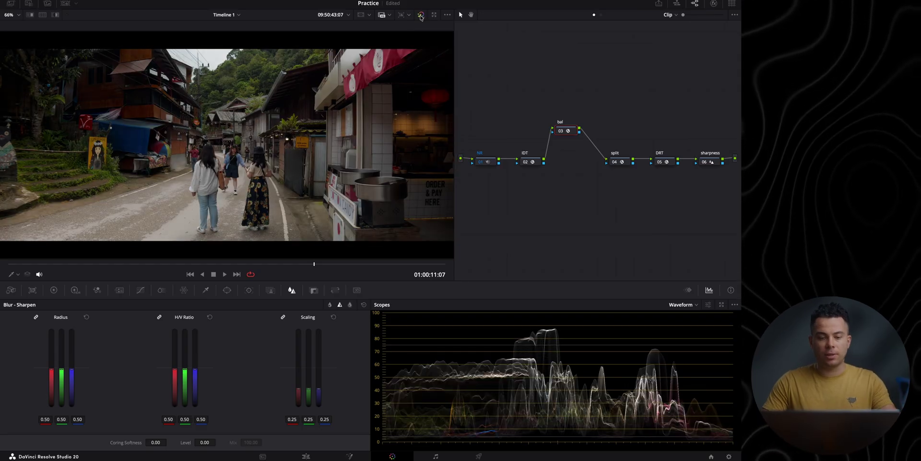
left_click(421, 15)
left_click(421, 16)
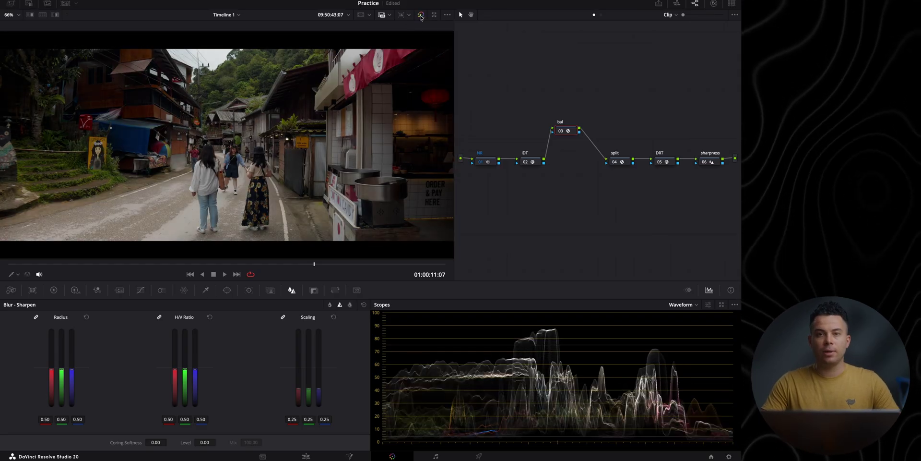
Clean up the node graph into one straight row and open the split node's DCTL settings
right_click(588, 91)
left_click(605, 186)
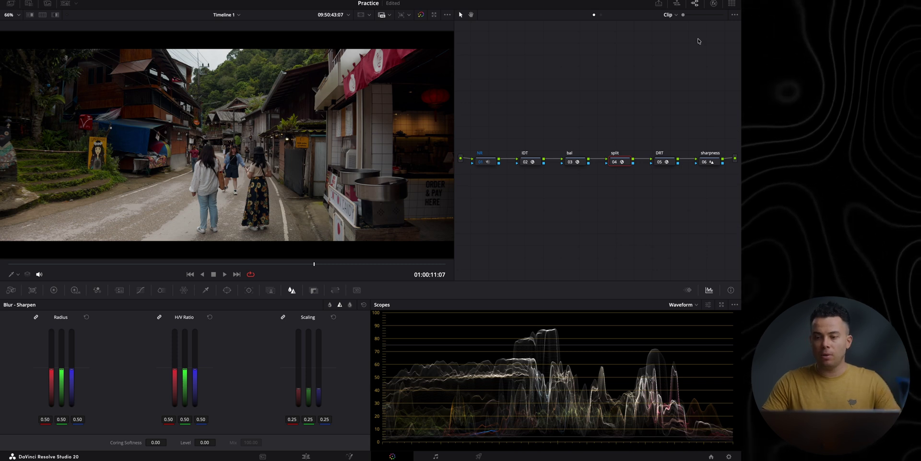
left_click(713, 4)
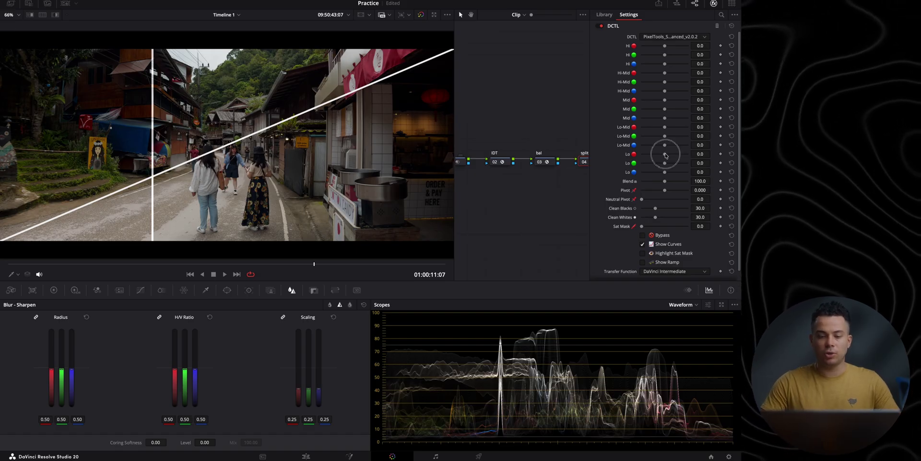
Push Lo red to -100, and Hi-Mid red to 100 and blue to -100
left_click_drag(666, 155, 642, 154)
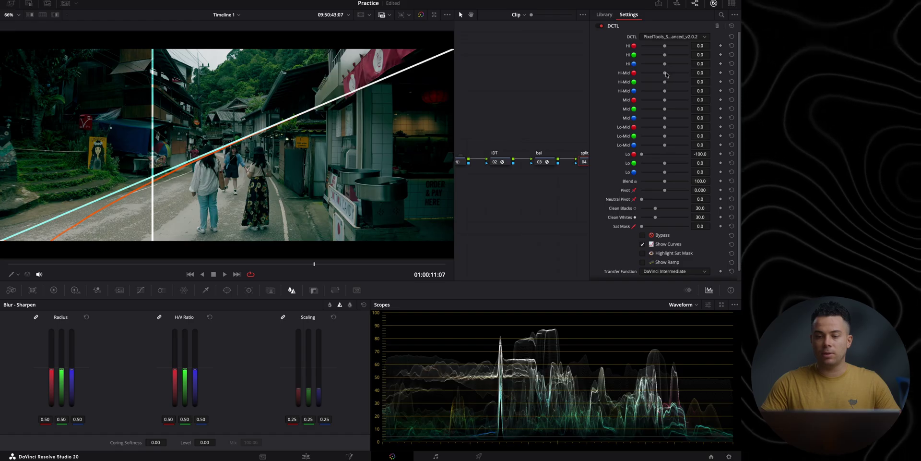
left_click_drag(665, 73, 640, 91)
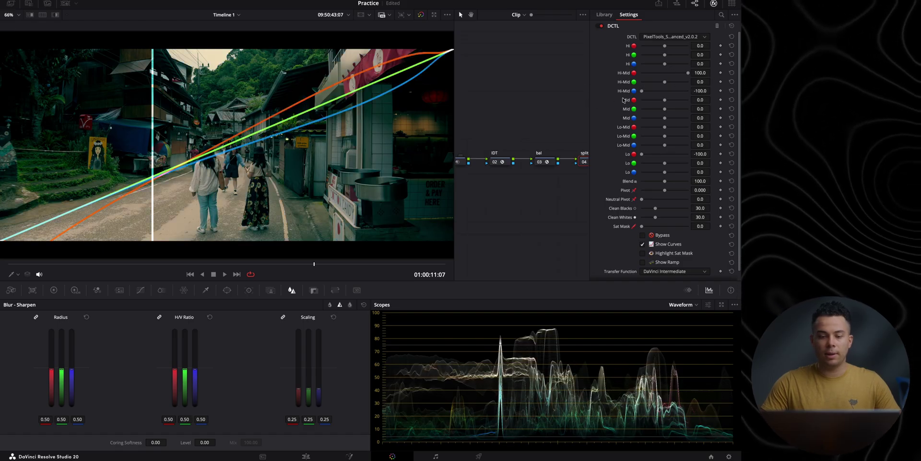
left_click(643, 245)
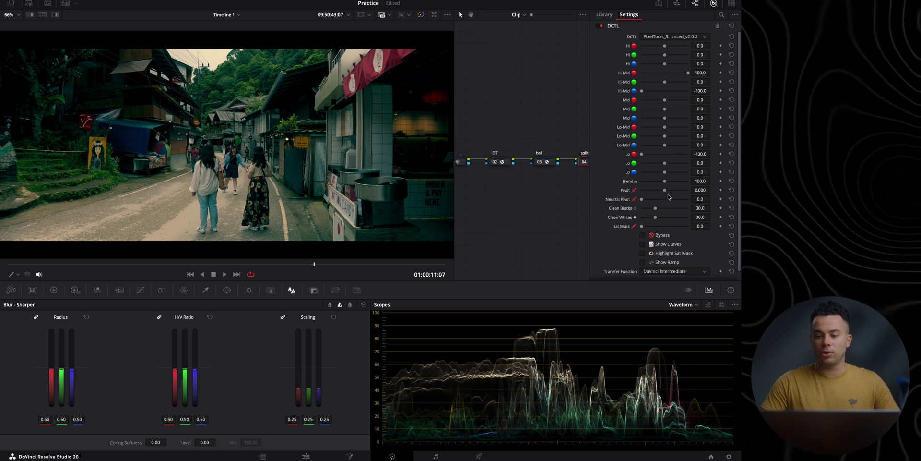
Lower Blend to 18.6 and set Neutral Pivot to 24.8, with the curve overlay hidden
left_click_drag(665, 183, 648, 184)
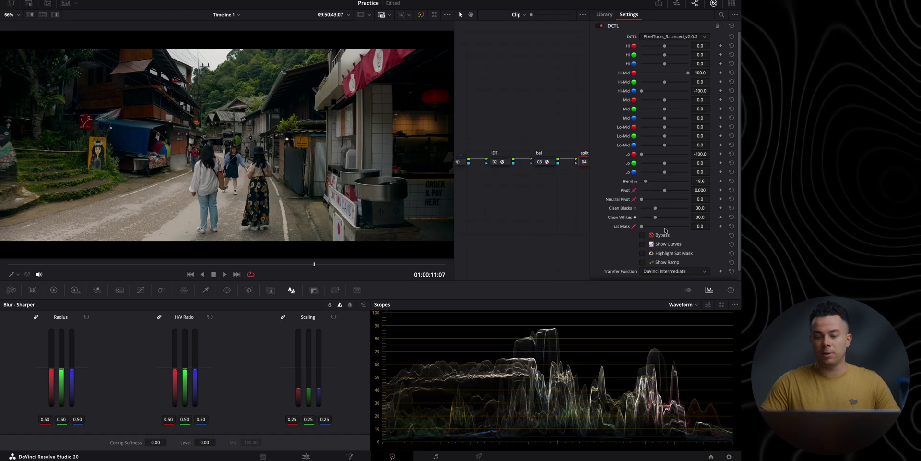
left_click(643, 244)
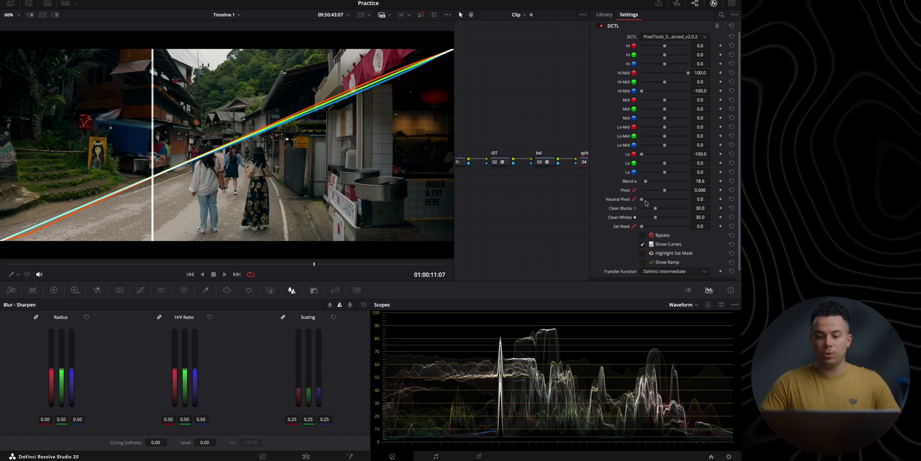
left_click_drag(647, 202, 657, 202)
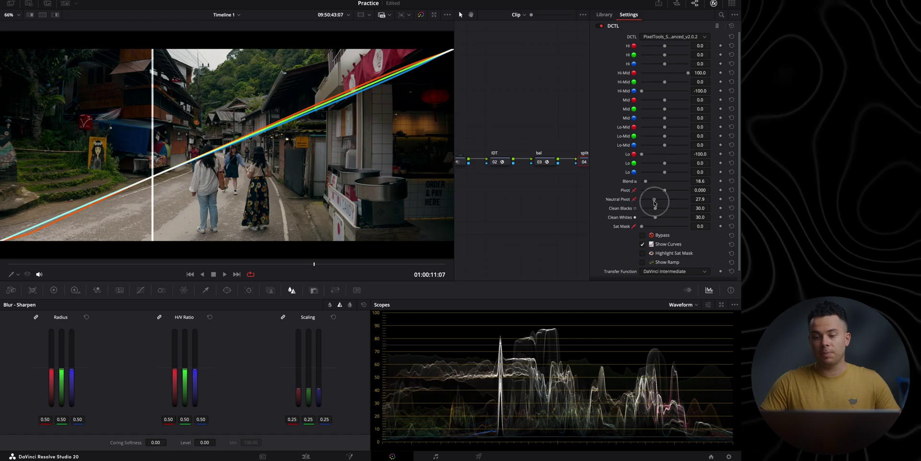
left_click_drag(655, 203, 667, 217)
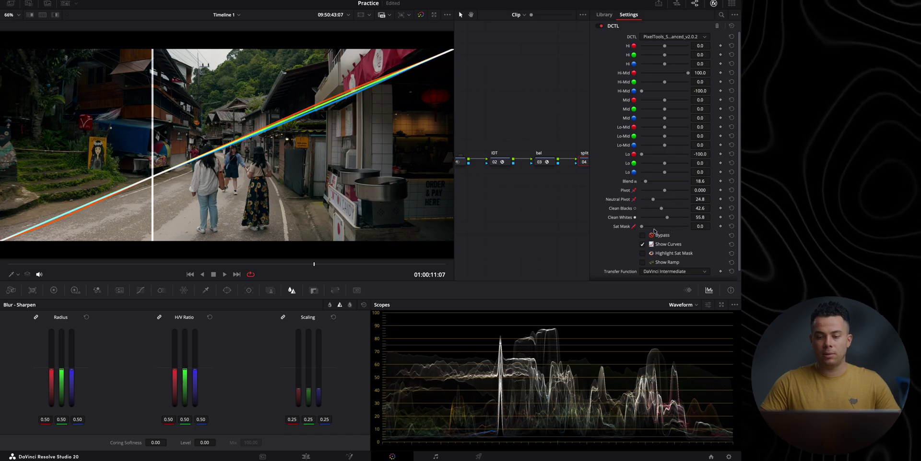
left_click(642, 245)
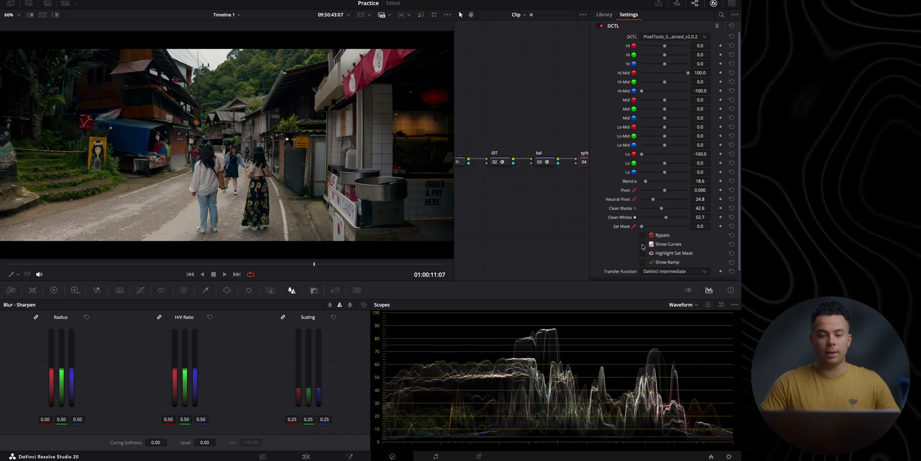
Enter subtle split-tone values: Hi 20/20/-20, Hi-Mid 10/10/-10, Lo-Mid -7/-3, Lo -10/-2
left_click(643, 235)
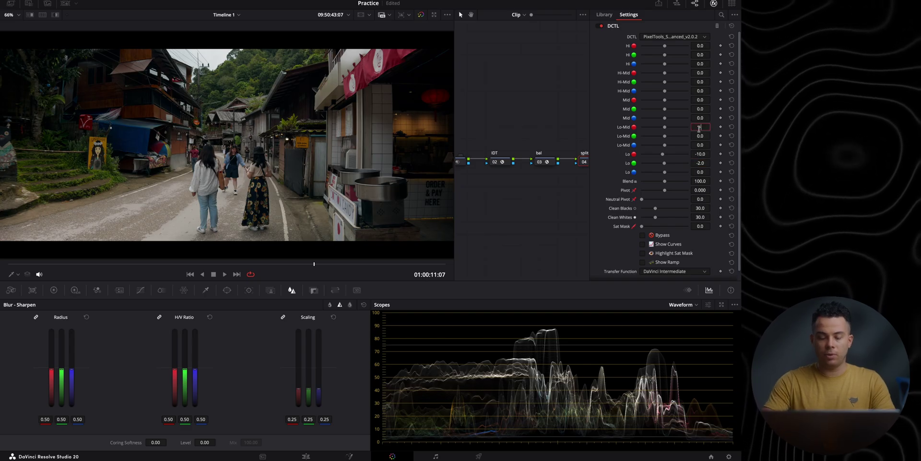
key("Return")
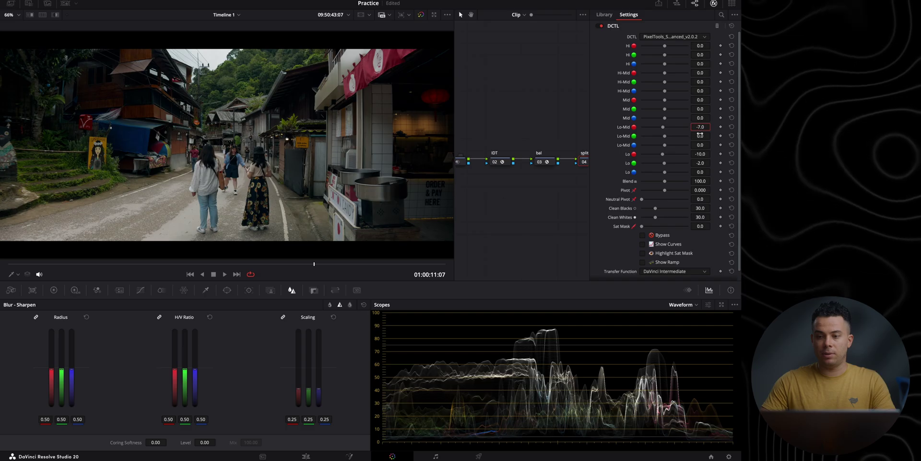
type("-5")
key("Return")
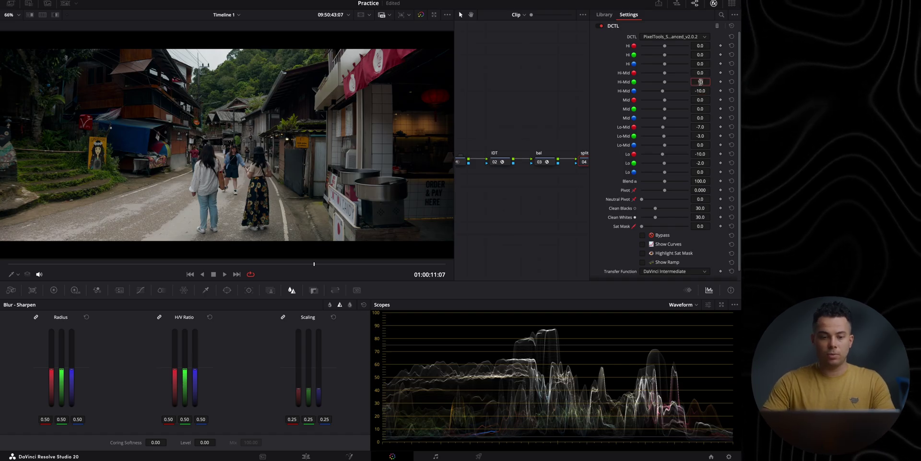
key("Return")
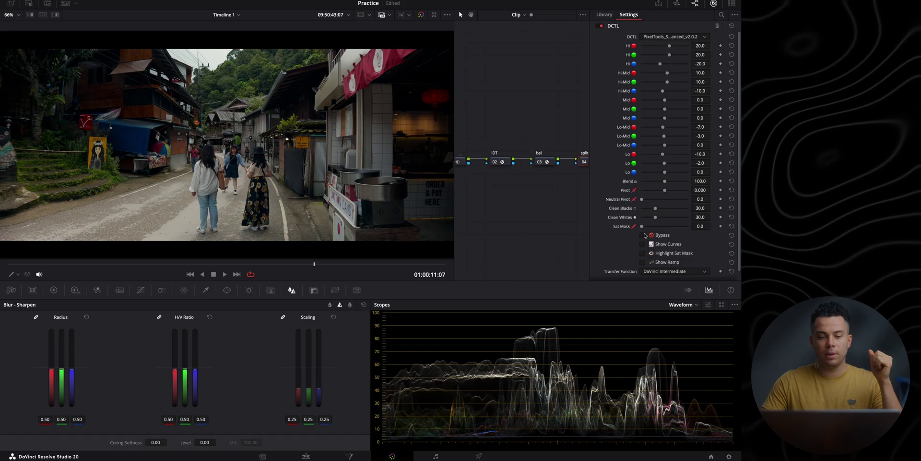
Zoom in to check, fit the frame, and set Blend 80, Neutral Pivot 8, Clean Blacks 35, Clean Whites 40
scroll(352, 155, "up", 4)
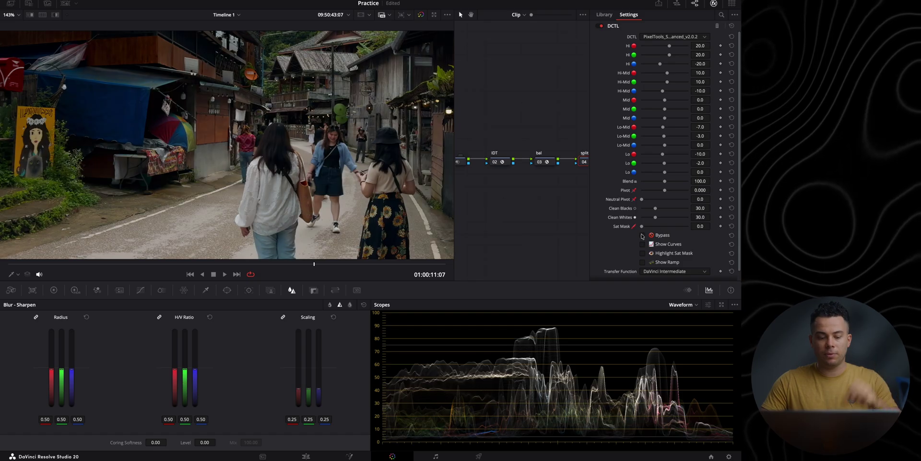
key("shift+z")
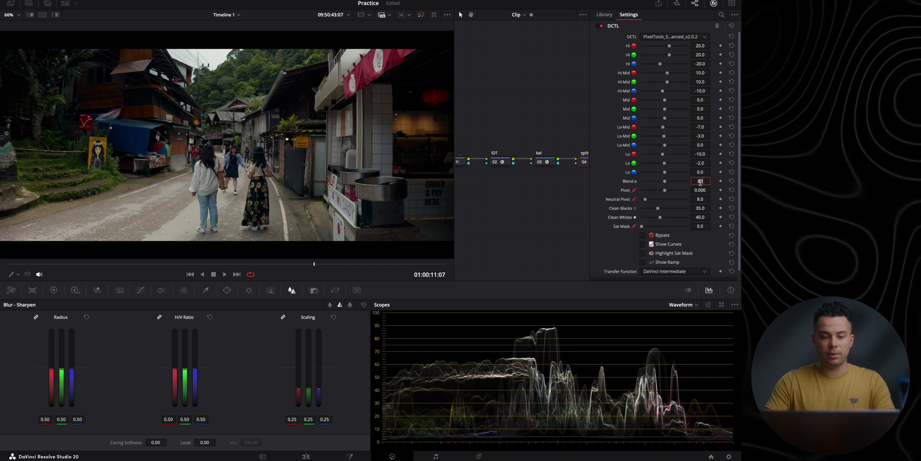
left_click(643, 235)
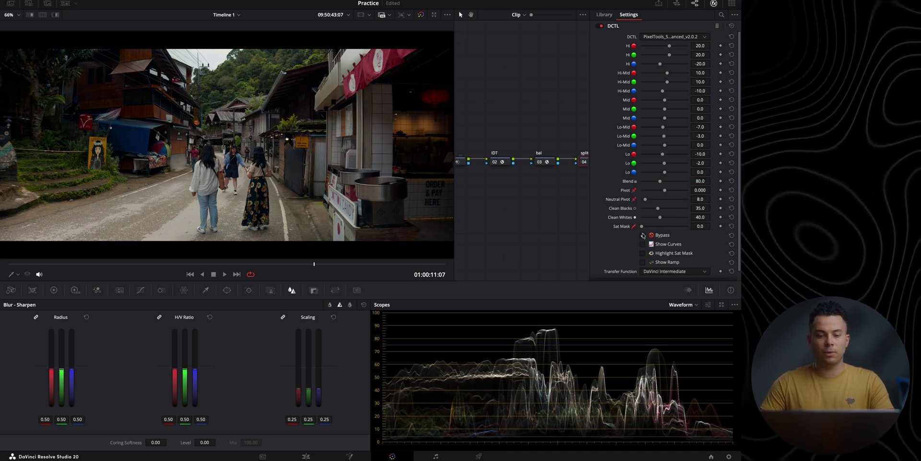